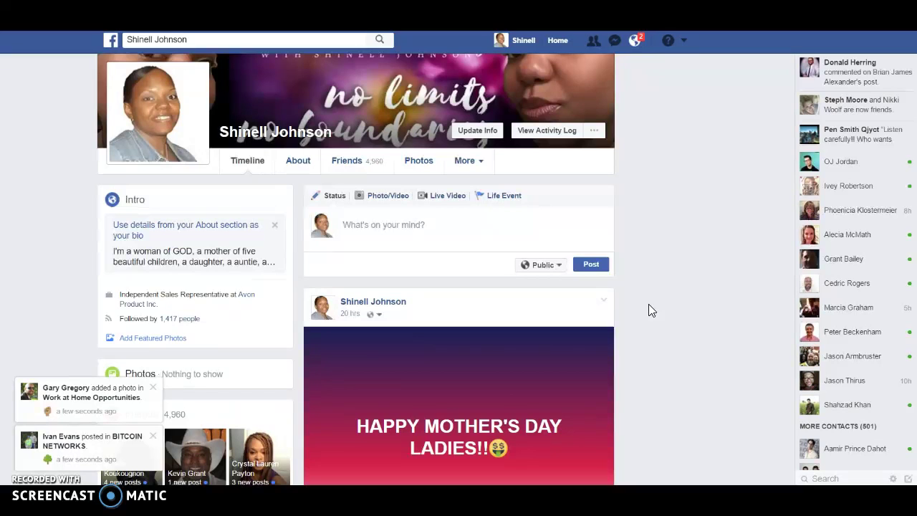
{"action": "scroll", "coordinate": [355, 269], "scroll_direction": "up", "scroll_amount": 2}
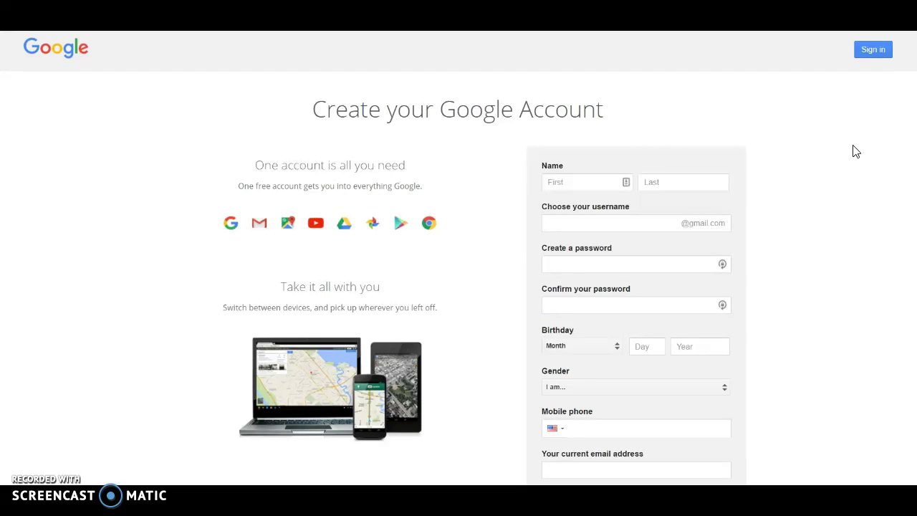
{"action": "left_click", "coordinate": [643, 219]}
{"action": "left_click", "coordinate": [702, 228]}
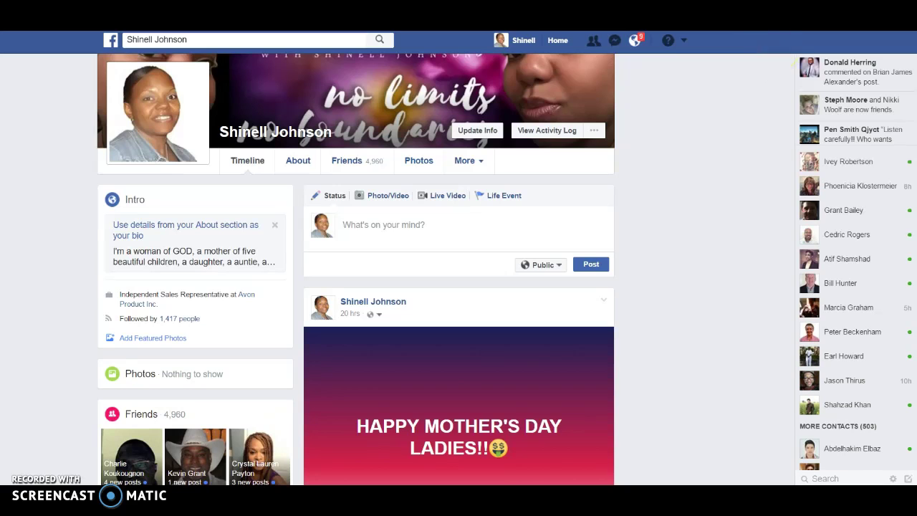
View the profile's cover photo at full size, and close the photo viewer
{"action": "scroll", "coordinate": [356, 270], "scroll_direction": "up", "scroll_amount": 3}
{"action": "right_click", "coordinate": [765, 66]}
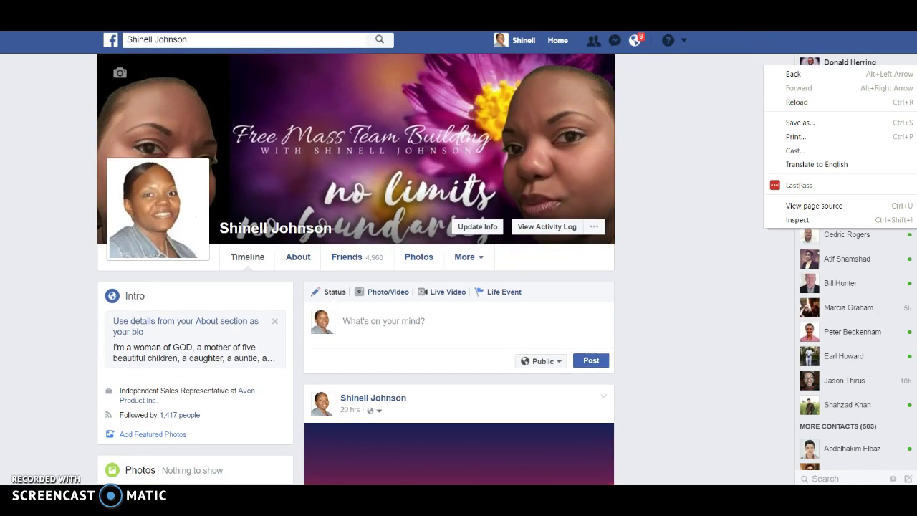
{"action": "left_click", "coordinate": [615, 170]}
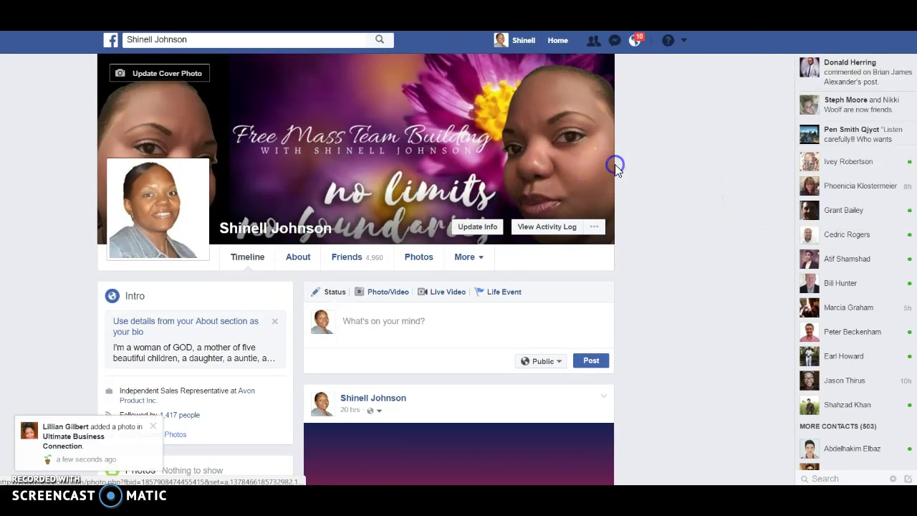
{"action": "left_click", "coordinate": [344, 242]}
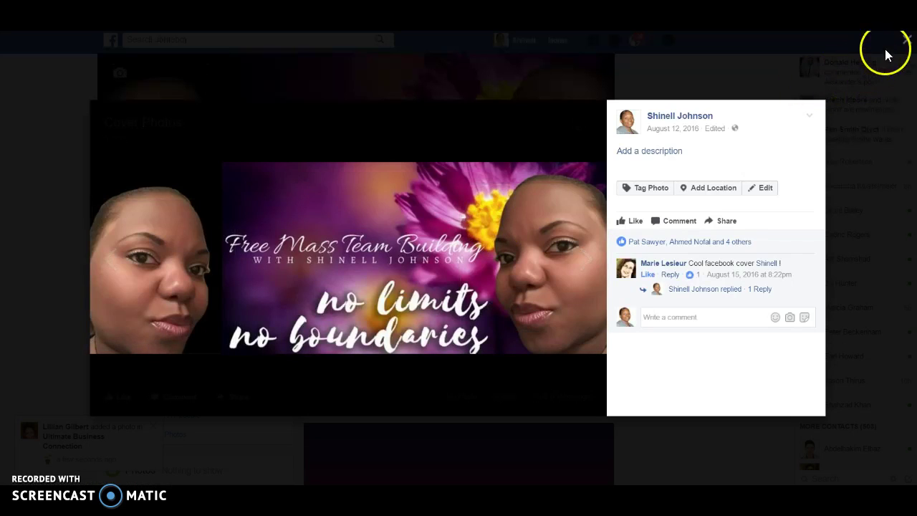
{"action": "left_click", "coordinate": [907, 40]}
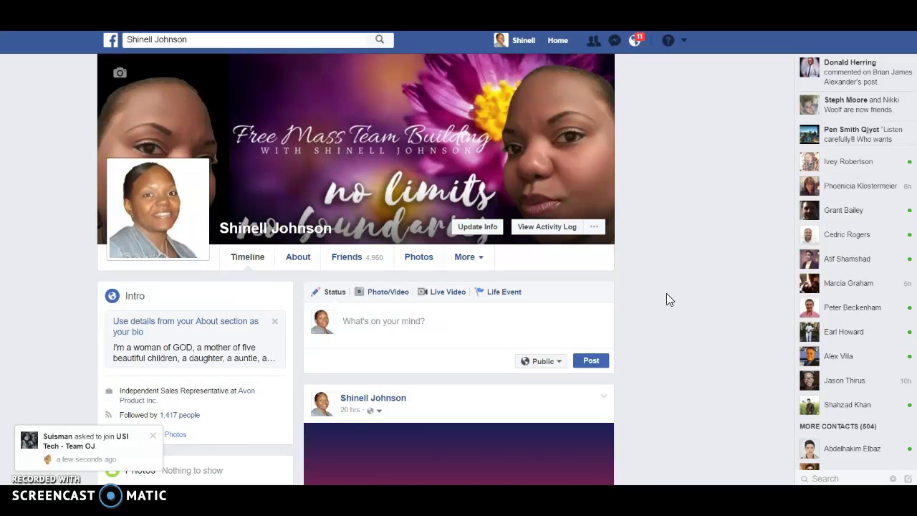
Open the profile's photo collection and show the account's own uploaded photos
{"action": "mouse_move", "coordinate": [195, 213]}
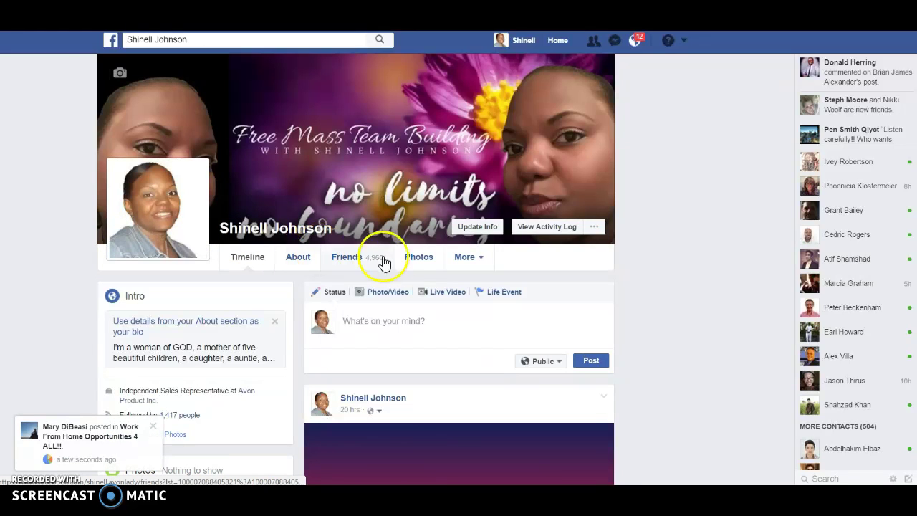
{"action": "left_click", "coordinate": [422, 260]}
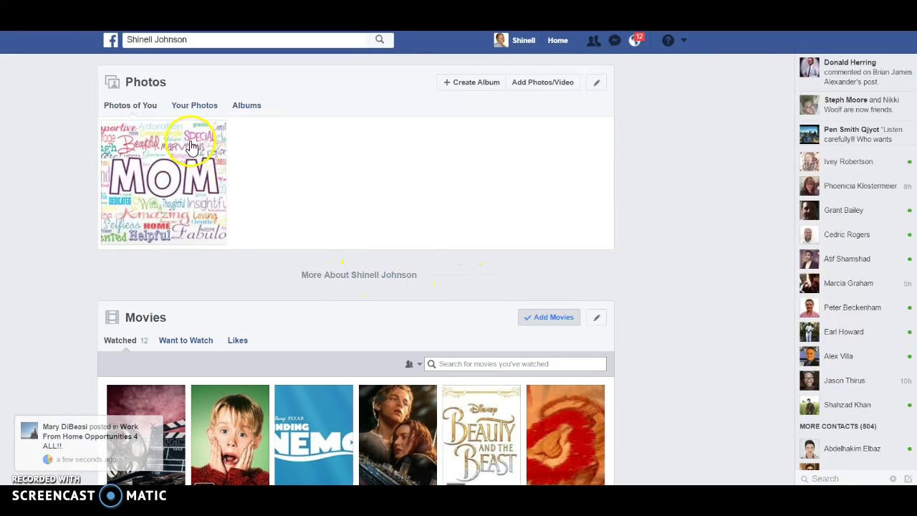
{"action": "left_click", "coordinate": [194, 107]}
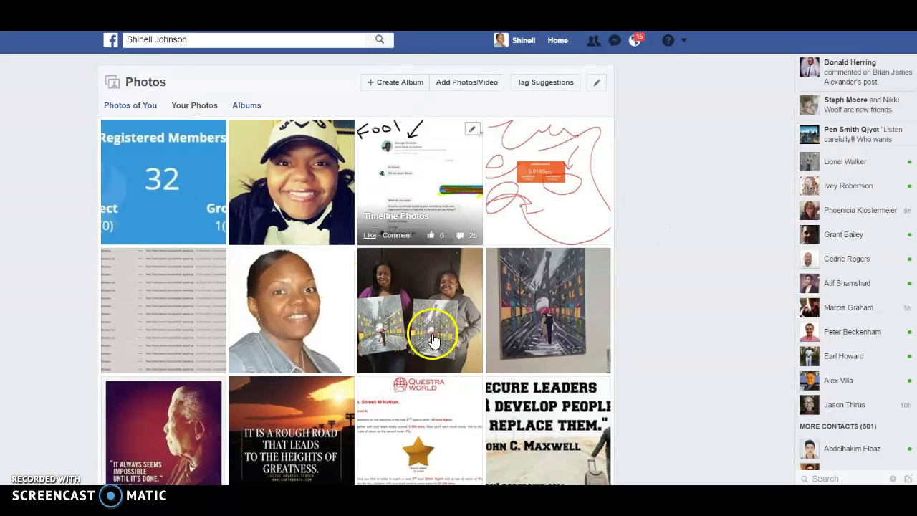
{"action": "left_click_drag", "start_coordinate": [608, 292], "coordinate": [715, 293]}
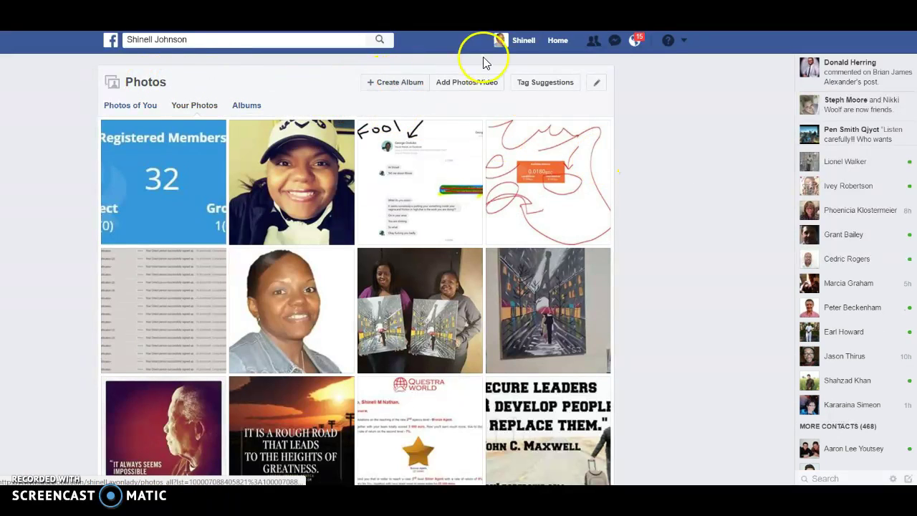
Return from the photos to the header of the own profile timeline
{"action": "left_click", "coordinate": [525, 41]}
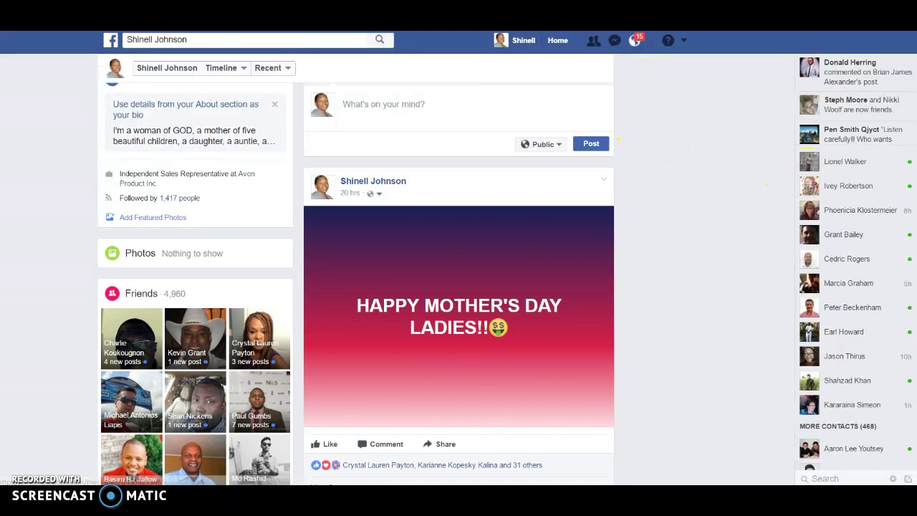
{"action": "scroll", "coordinate": [356, 269], "scroll_direction": "up", "scroll_amount": 4}
{"action": "right_click", "coordinate": [764, 56]}
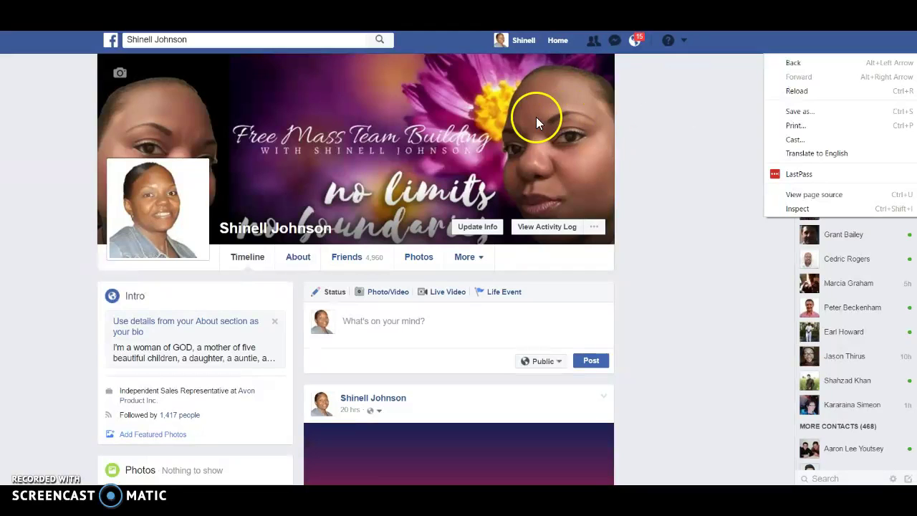
{"action": "left_click", "coordinate": [661, 116]}
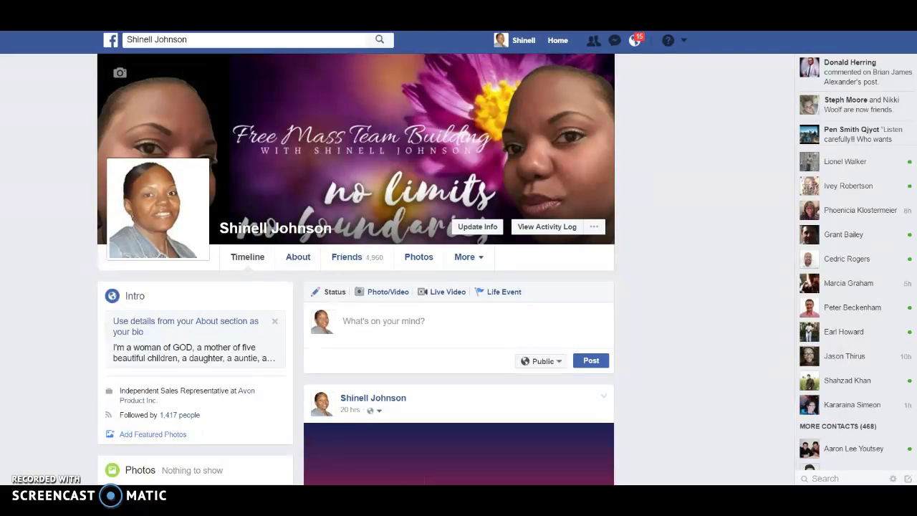
Search Google in a new tab for "motivational facebook cover quotes" and show the image results
{"action": "key", "text": "ctrl+t"}
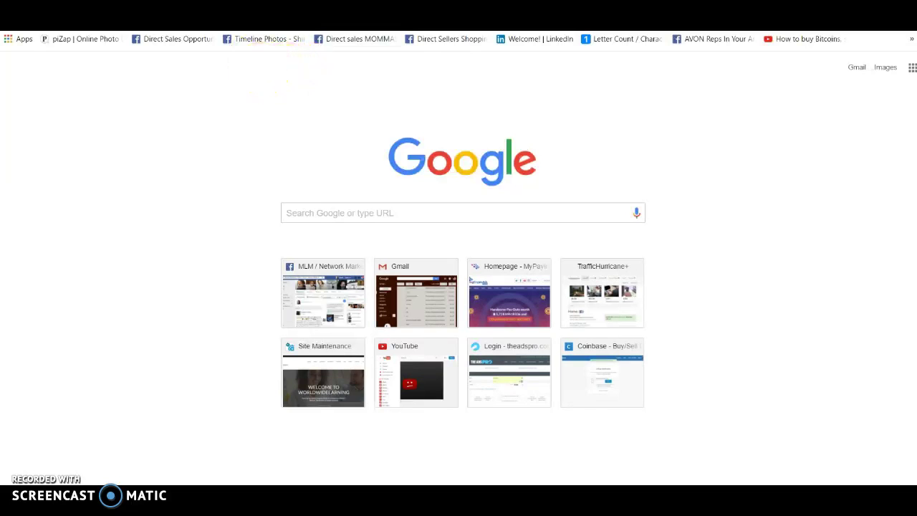
{"action": "type", "text": "motiv"}
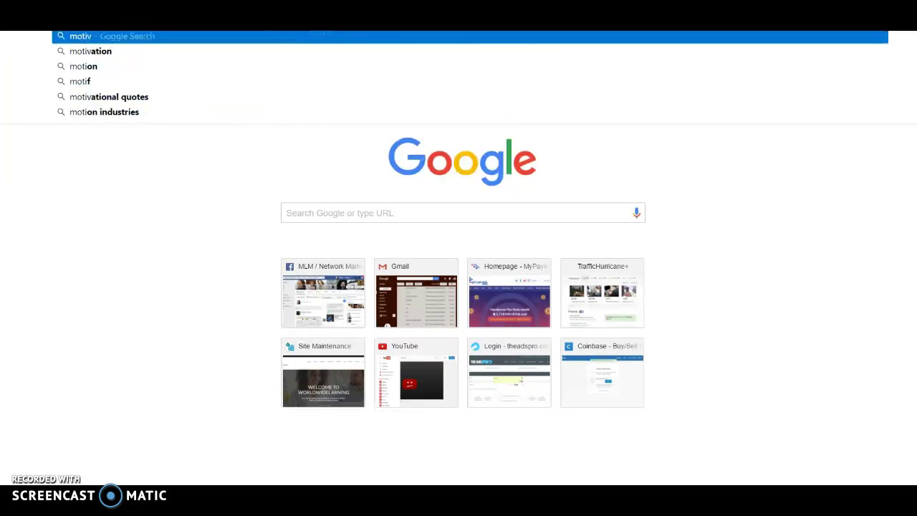
{"action": "type", "text": "ational"}
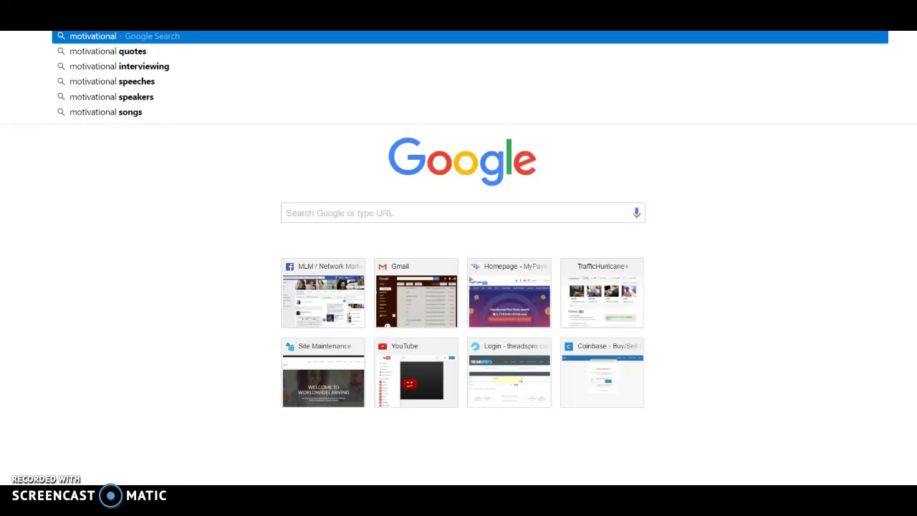
{"action": "type", "text": " facebook"}
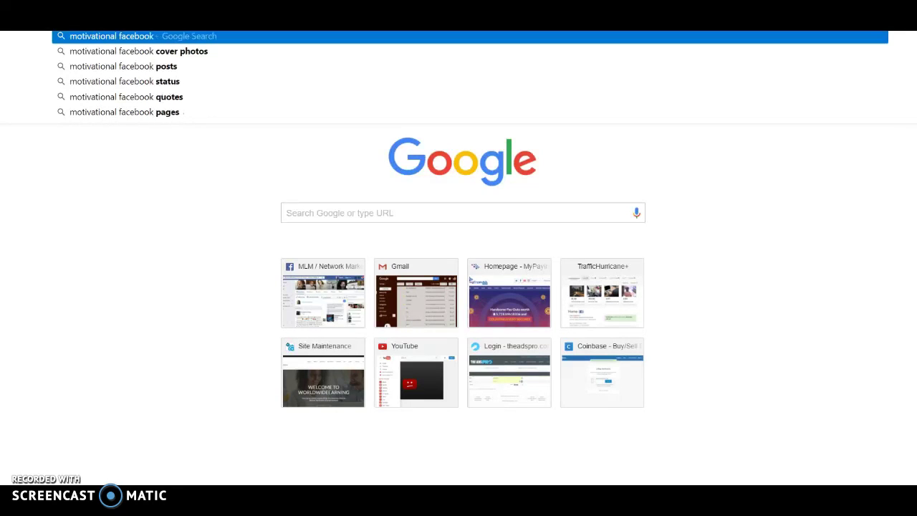
{"action": "type", "text": " cover"}
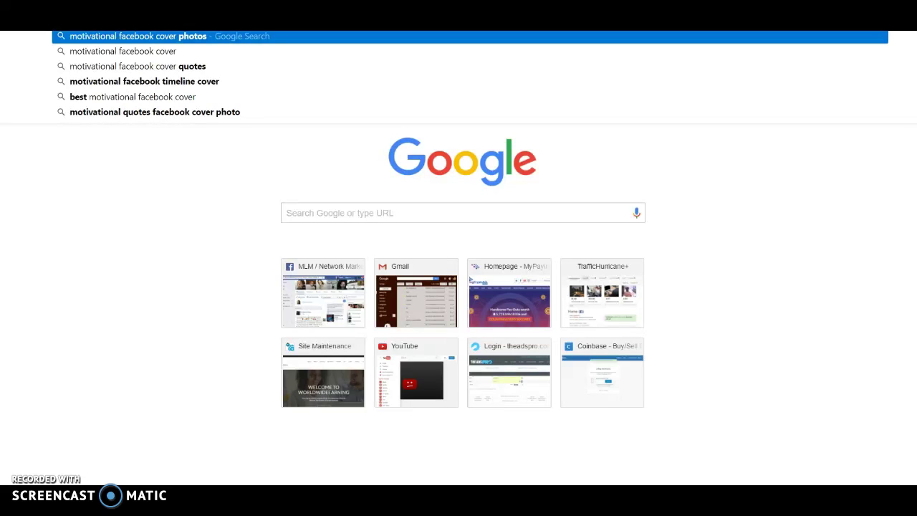
{"action": "left_click", "coordinate": [156, 65]}
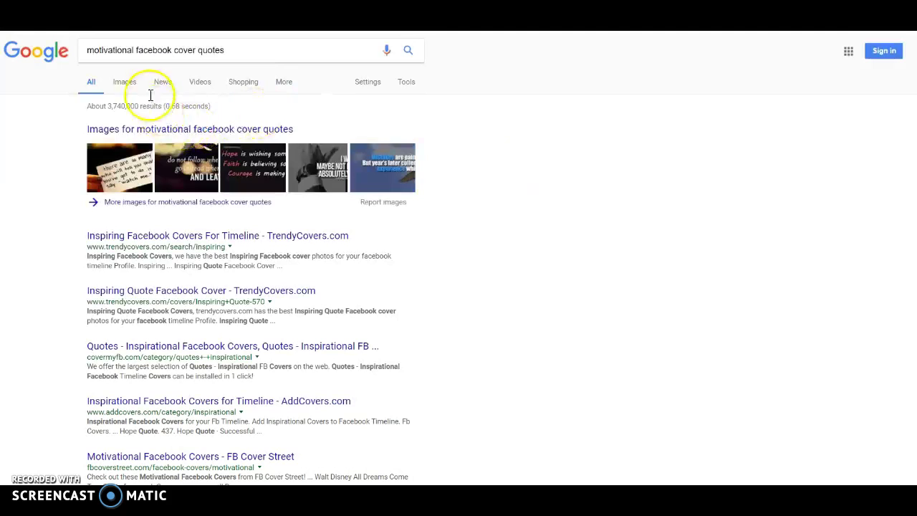
{"action": "left_click", "coordinate": [128, 86]}
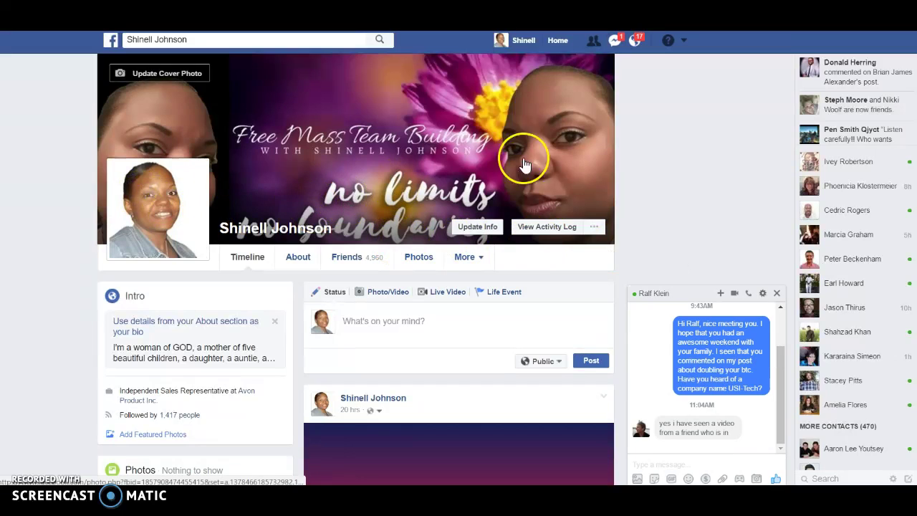
Close the open chat conversation on the Facebook profile and select the profile picture
{"action": "left_click", "coordinate": [781, 295]}
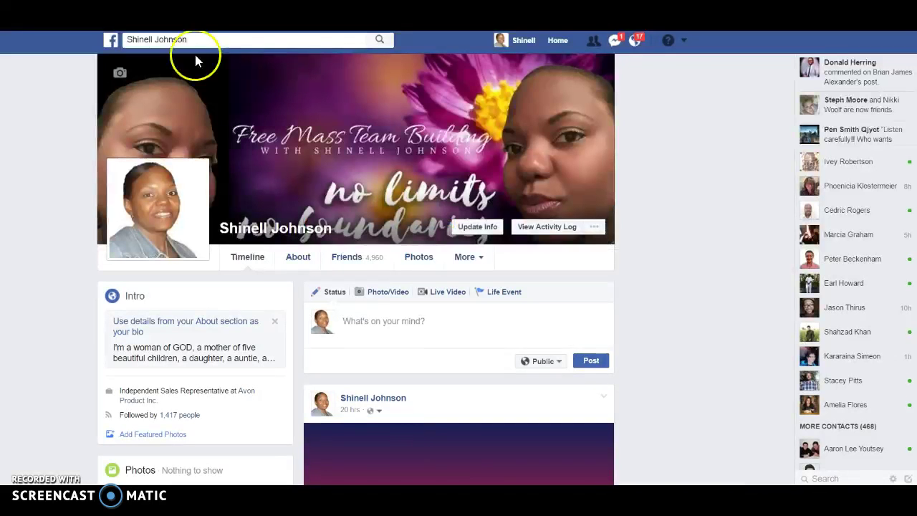
{"action": "mouse_move", "coordinate": [174, 236]}
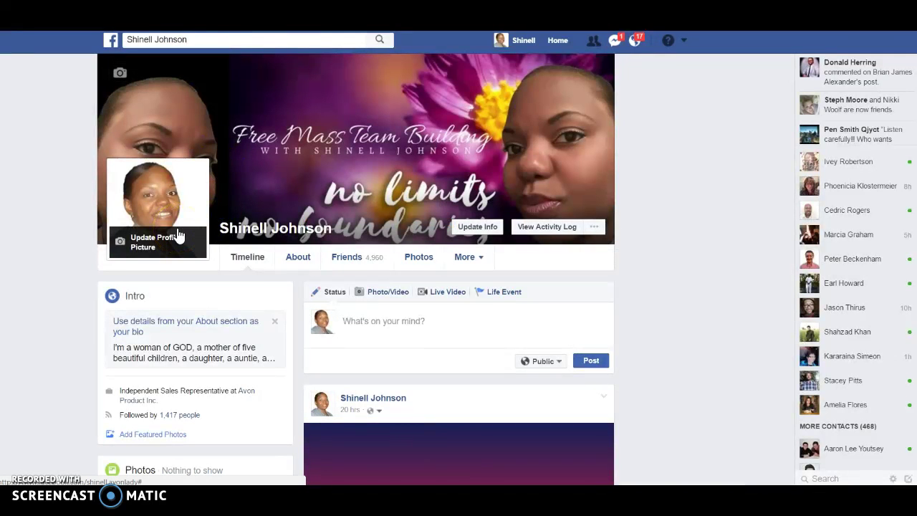
{"action": "left_click", "coordinate": [177, 208]}
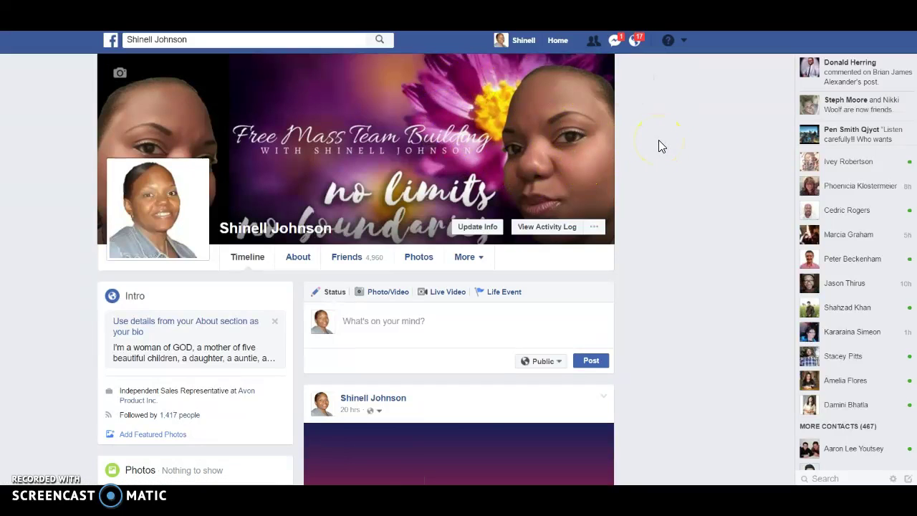
Look through the posts on the profile timeline and go back up to the status composer
{"action": "left_click", "coordinate": [708, 290]}
{"action": "scroll", "coordinate": [708, 290], "scroll_direction": "down", "scroll_amount": 9}
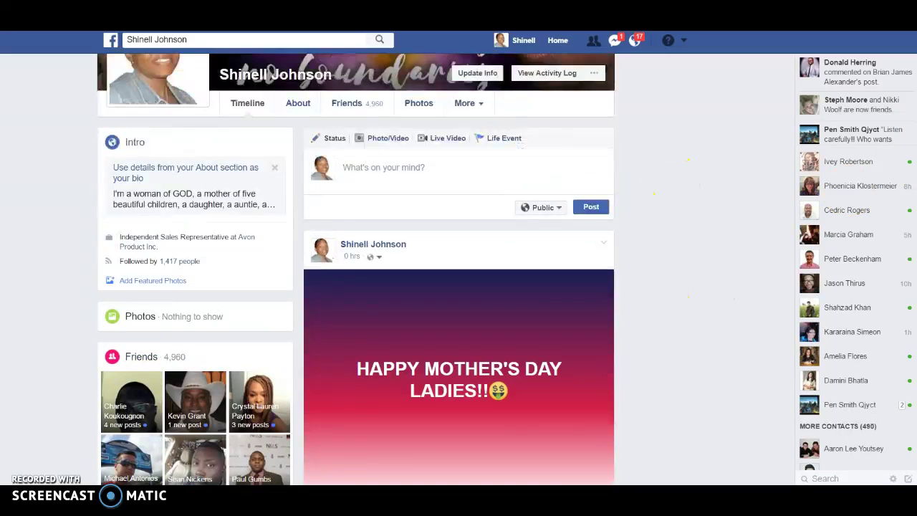
{"action": "scroll", "coordinate": [774, 196], "scroll_direction": "up", "scroll_amount": 8}
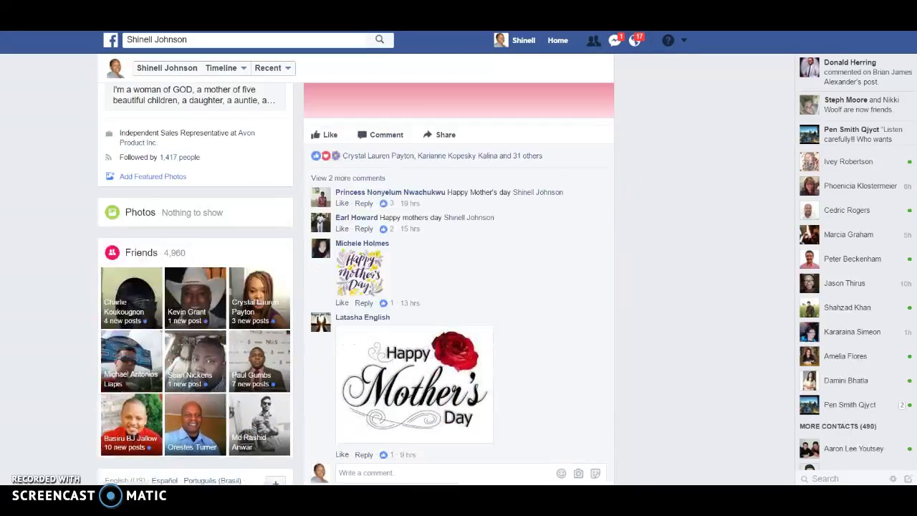
{"action": "left_click", "coordinate": [774, 197]}
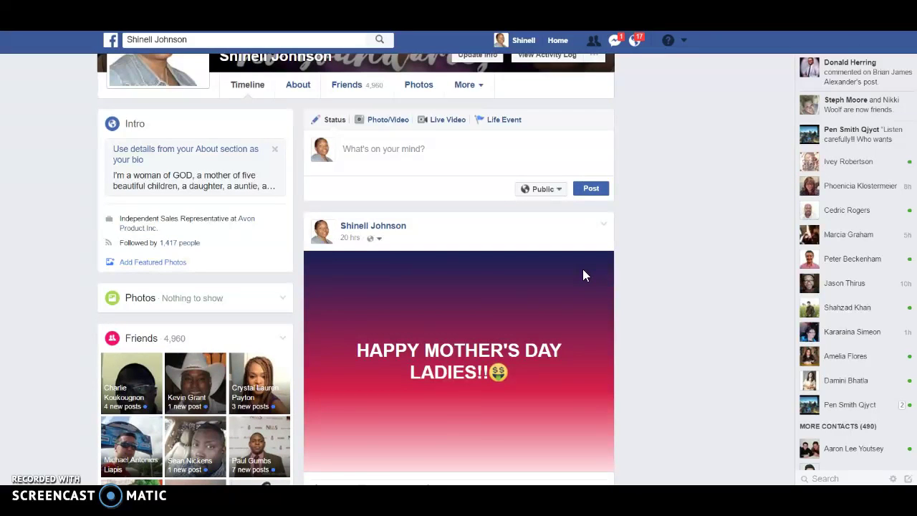
Switch to the Google image results for motivational Facebook cover quotes and narrow them to wisdom
{"action": "left_click", "coordinate": [549, 174]}
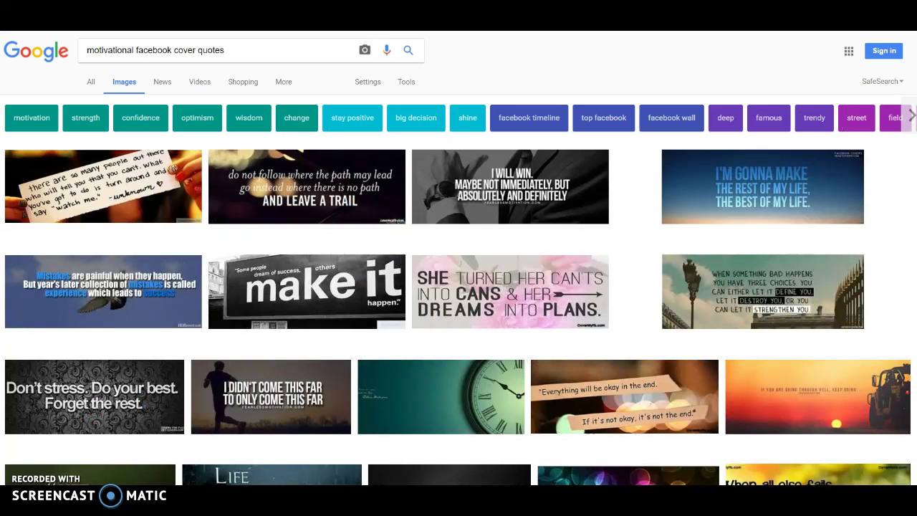
{"action": "left_click", "coordinate": [323, 47]}
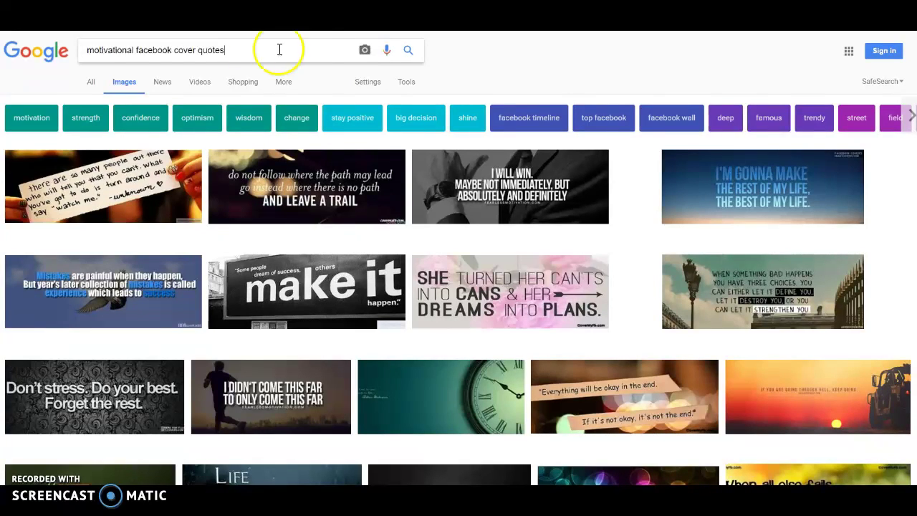
{"action": "left_click", "coordinate": [247, 119]}
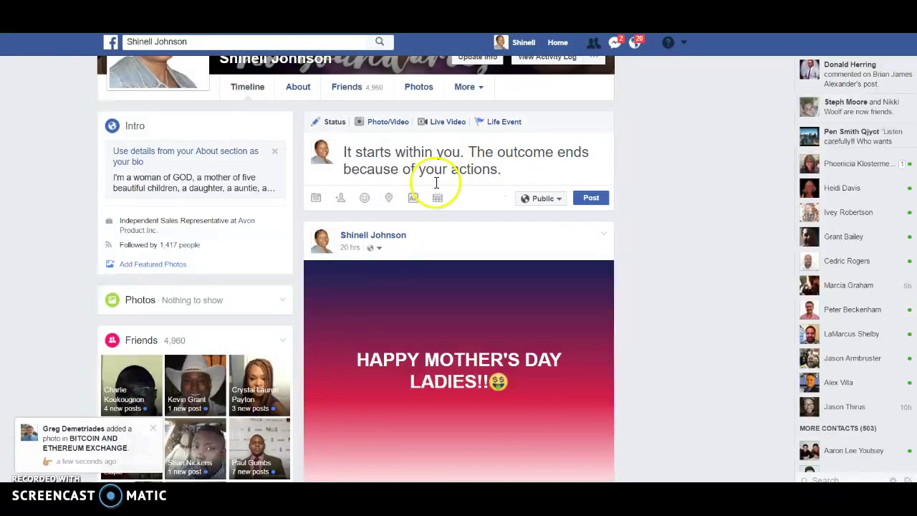
Start adding a photo to the status post and filter the Downloads folder to files modified today
{"action": "left_click", "coordinate": [318, 201]}
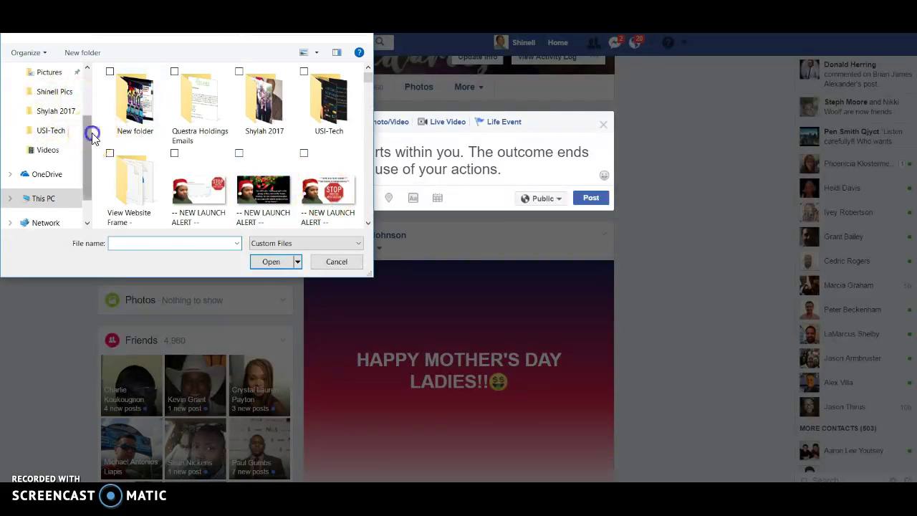
{"action": "scroll", "coordinate": [91, 131], "scroll_direction": "up", "scroll_amount": 2}
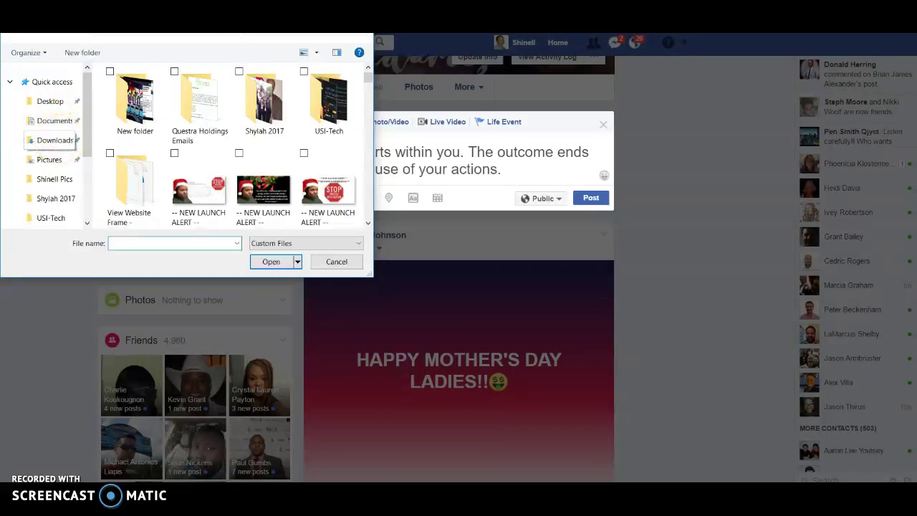
{"action": "left_click", "coordinate": [47, 141]}
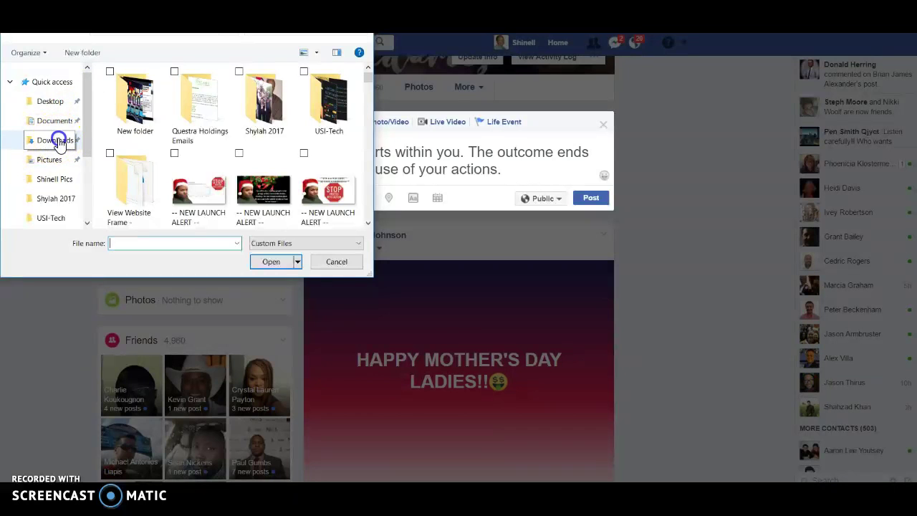
{"action": "left_click", "coordinate": [285, 41]}
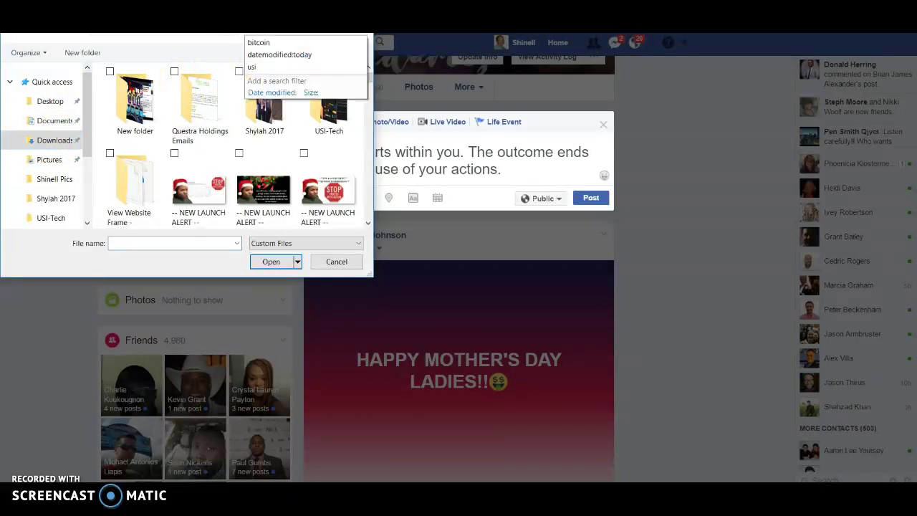
{"action": "left_click", "coordinate": [275, 95]}
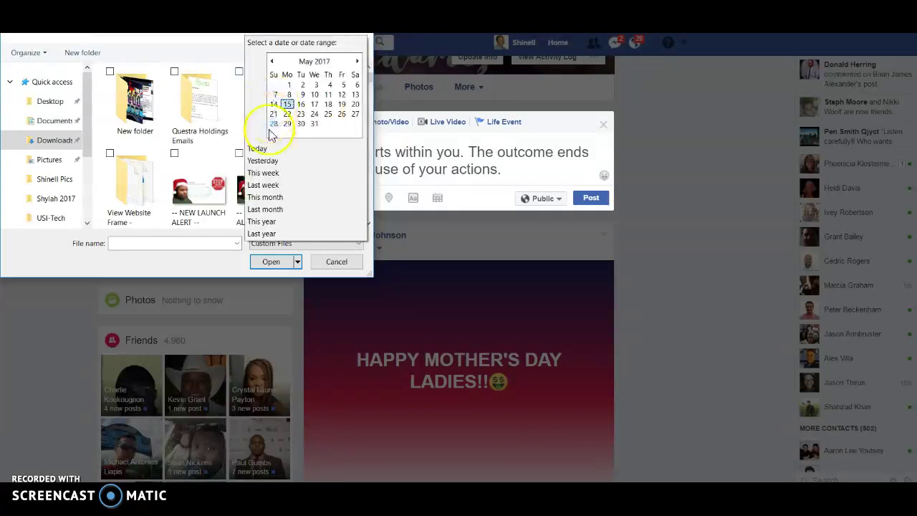
{"action": "left_click", "coordinate": [263, 148]}
Attach the "Only you, can make it happen!" image to the status post and publish it
{"action": "left_click", "coordinate": [140, 136]}
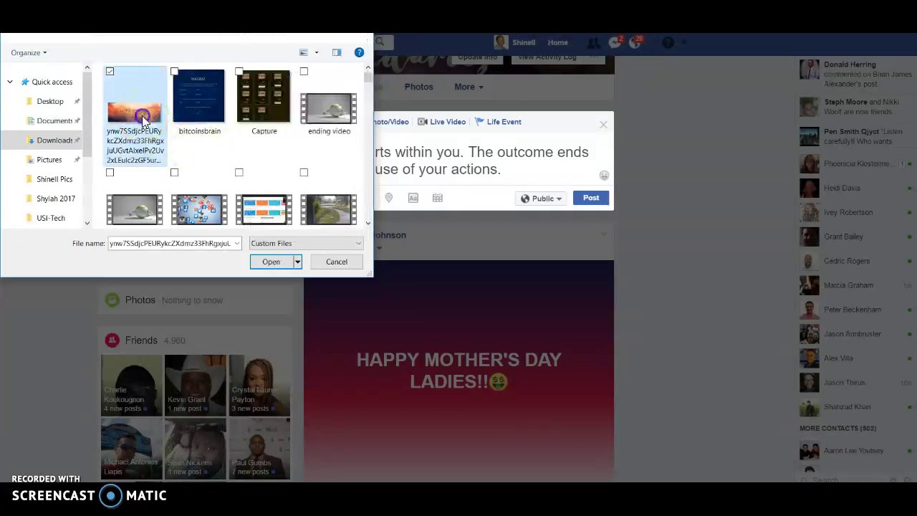
{"action": "left_click", "coordinate": [269, 263]}
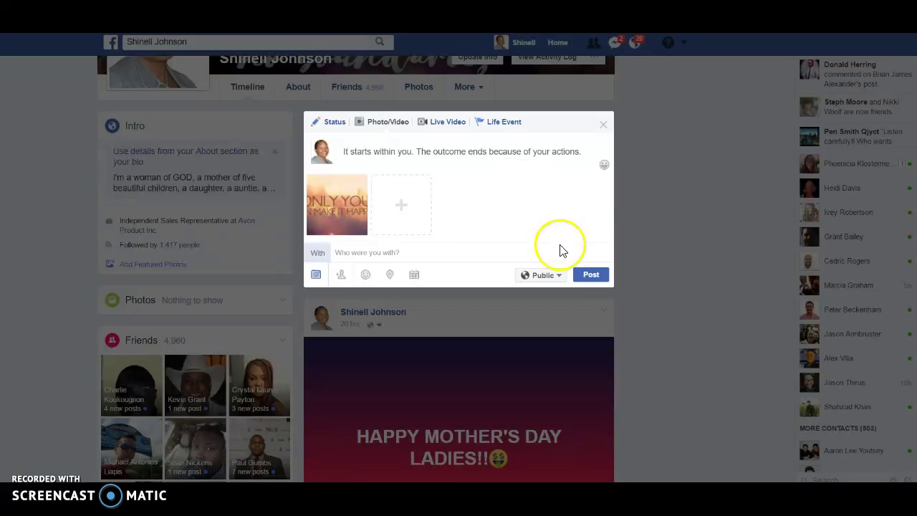
{"action": "left_click", "coordinate": [592, 278]}
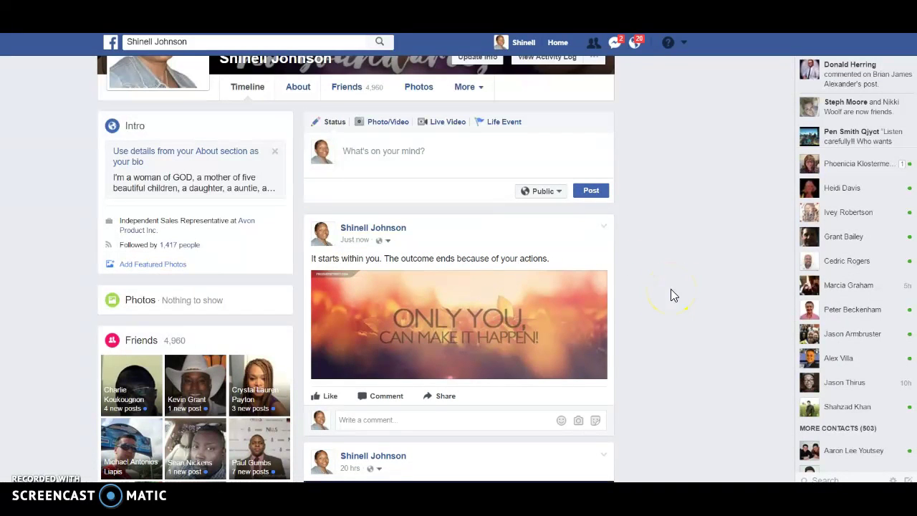
{"action": "scroll", "coordinate": [674, 296], "scroll_direction": "down", "scroll_amount": 1}
{"action": "left_click", "coordinate": [713, 281]}
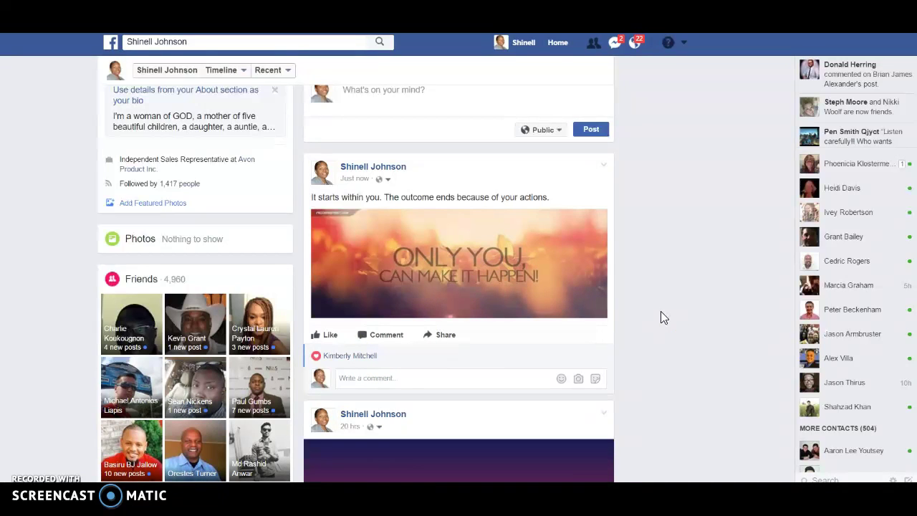
{"action": "scroll", "coordinate": [57, 397], "scroll_direction": "up", "scroll_amount": 3}
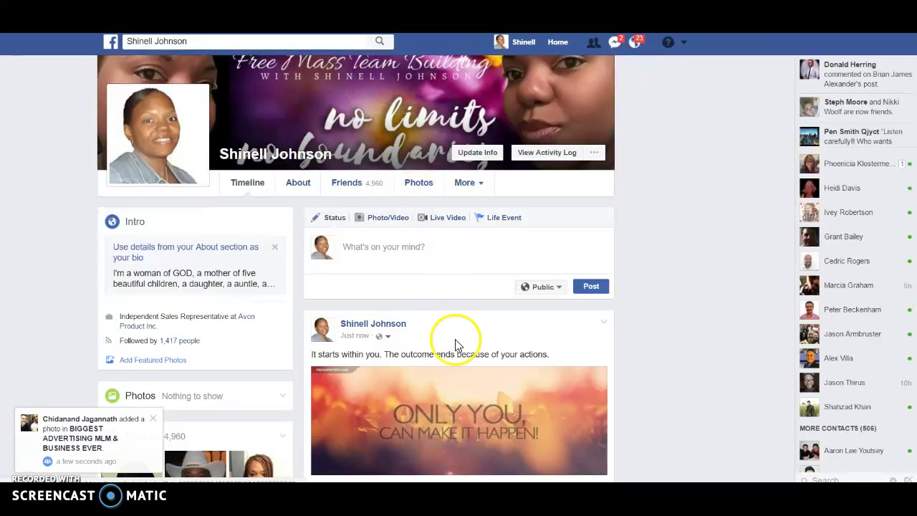
{"action": "scroll", "coordinate": [509, 394], "scroll_direction": "down", "scroll_amount": 2}
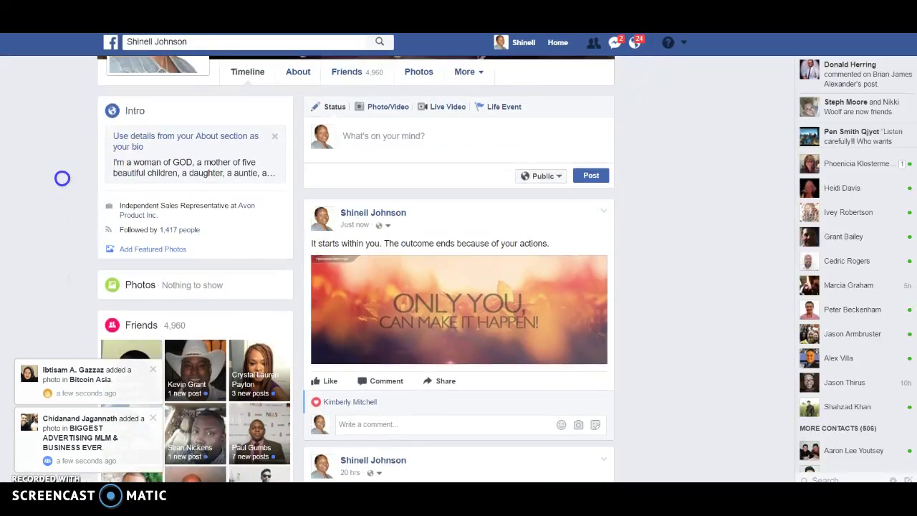
{"action": "left_click", "coordinate": [568, 258]}
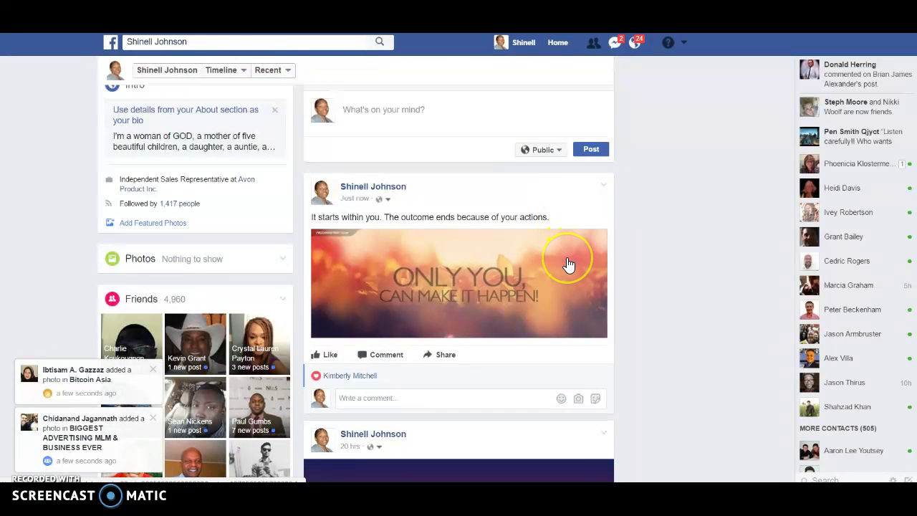